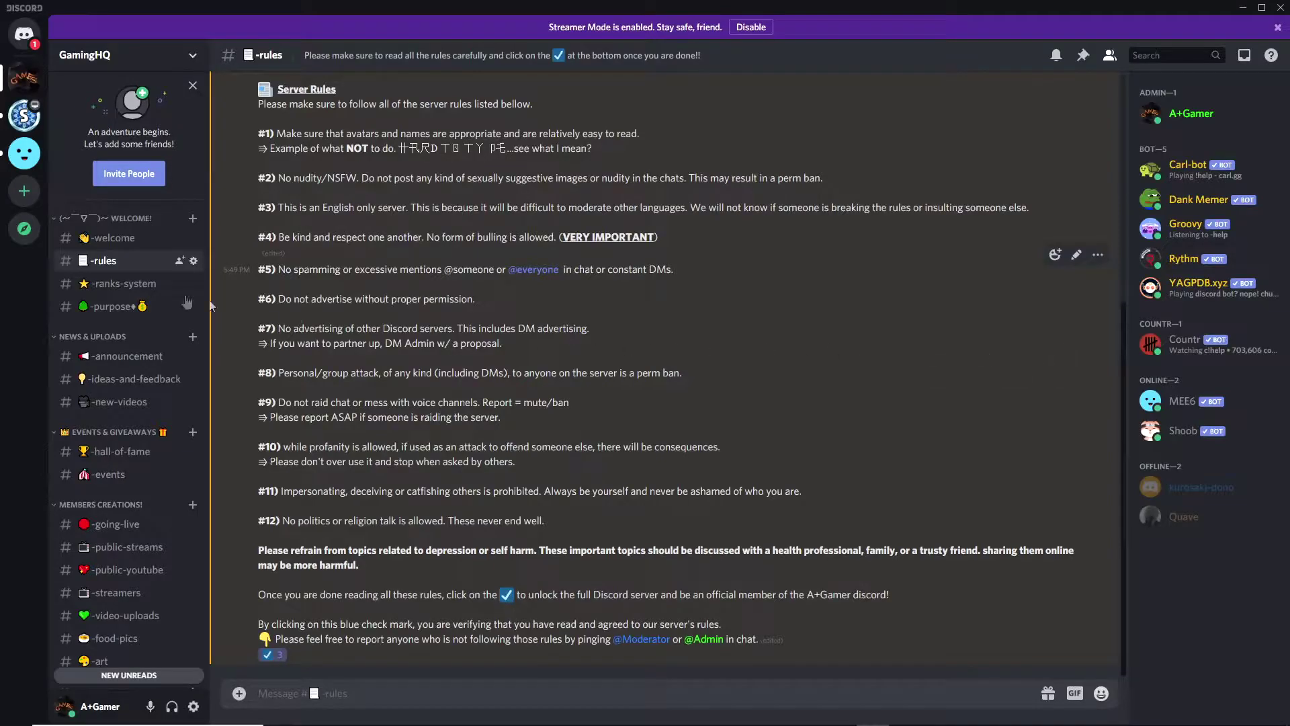
- Browse the -ranks-system channel and scroll the GamingHQ sidebar before switching to discord.com/login
left_click(113, 285)
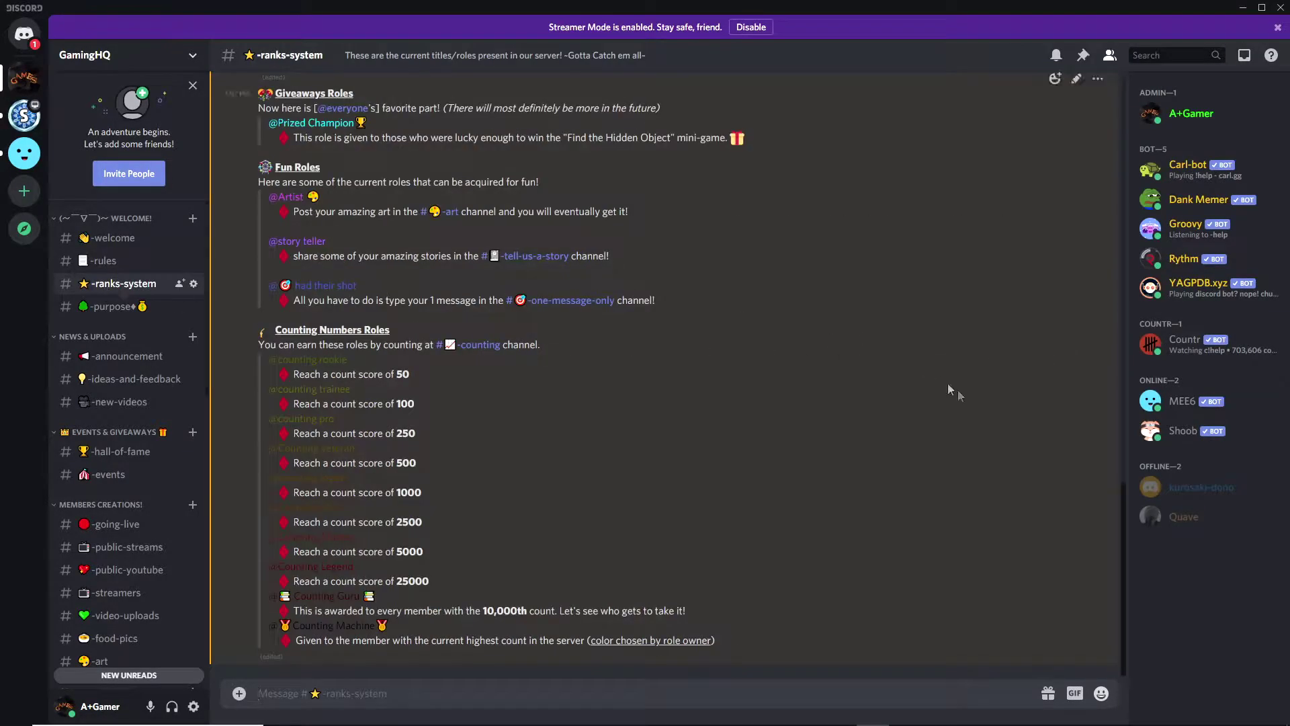
left_click_drag(1123, 515, 1127, 137)
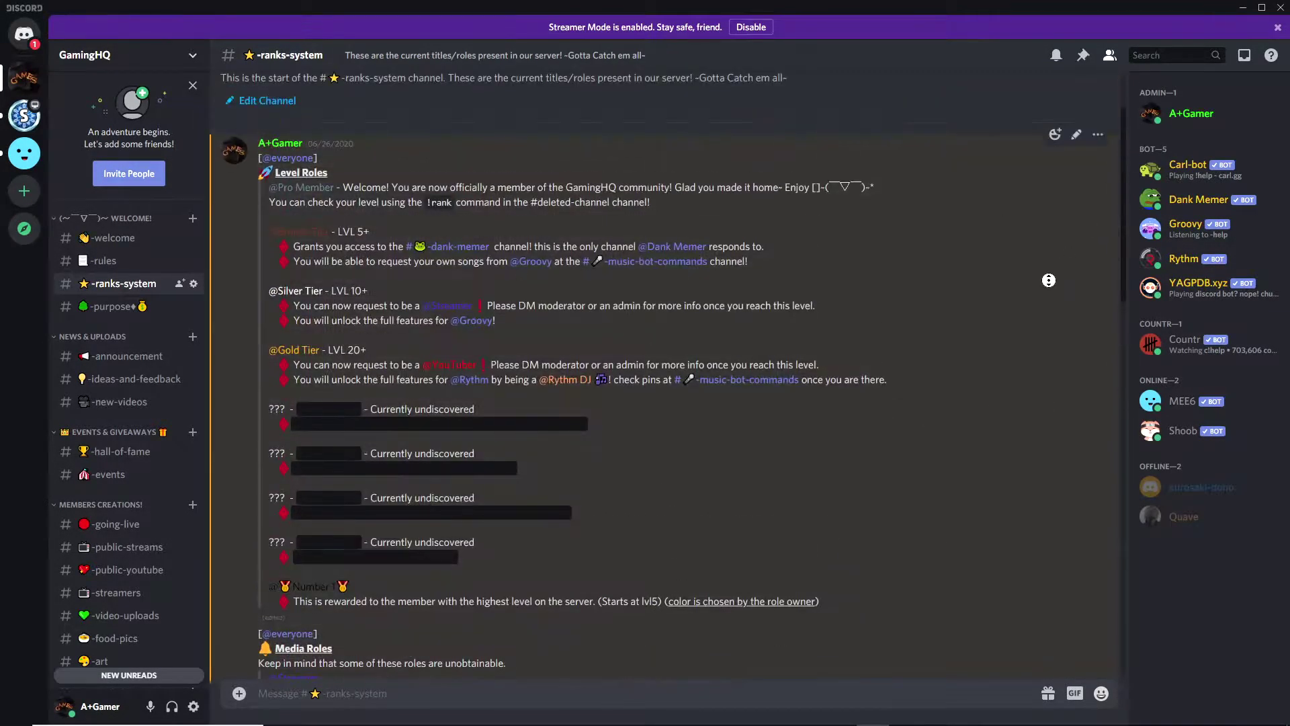
scroll(1047, 240, "up", 2)
scroll(1042, 295, "down", 3)
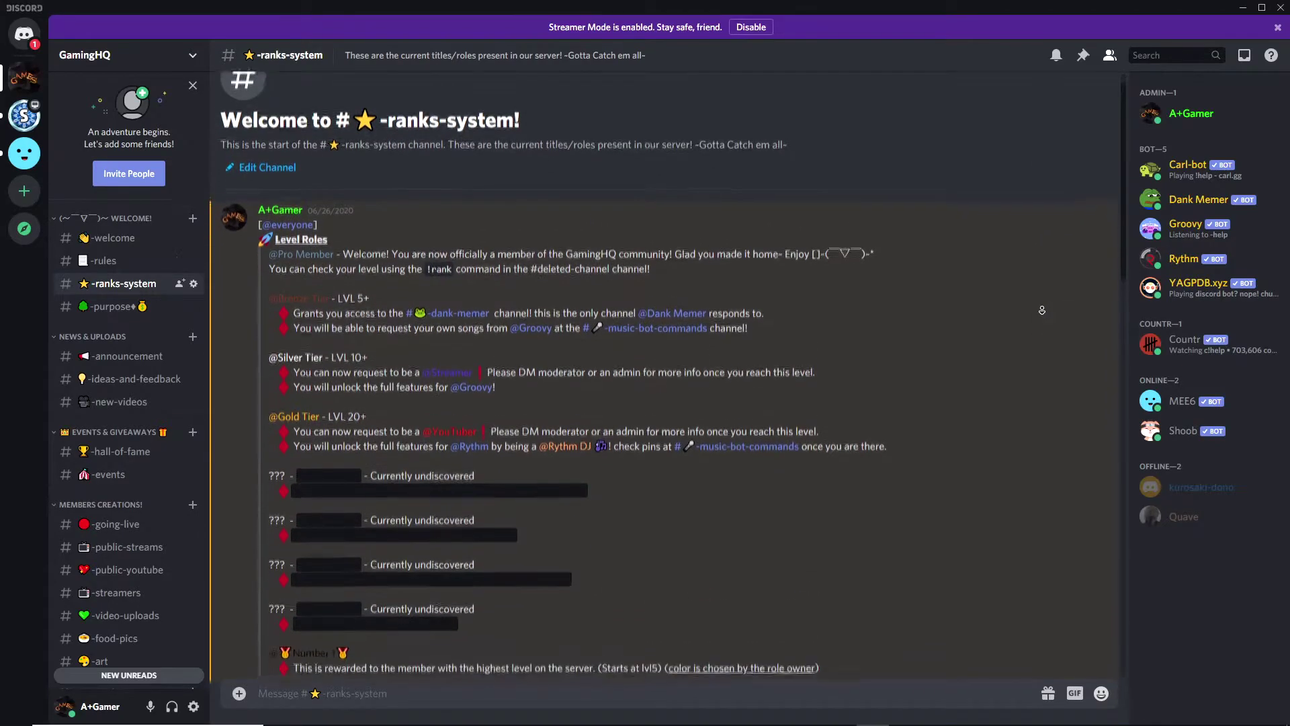
scroll(1042, 306, "down", 1)
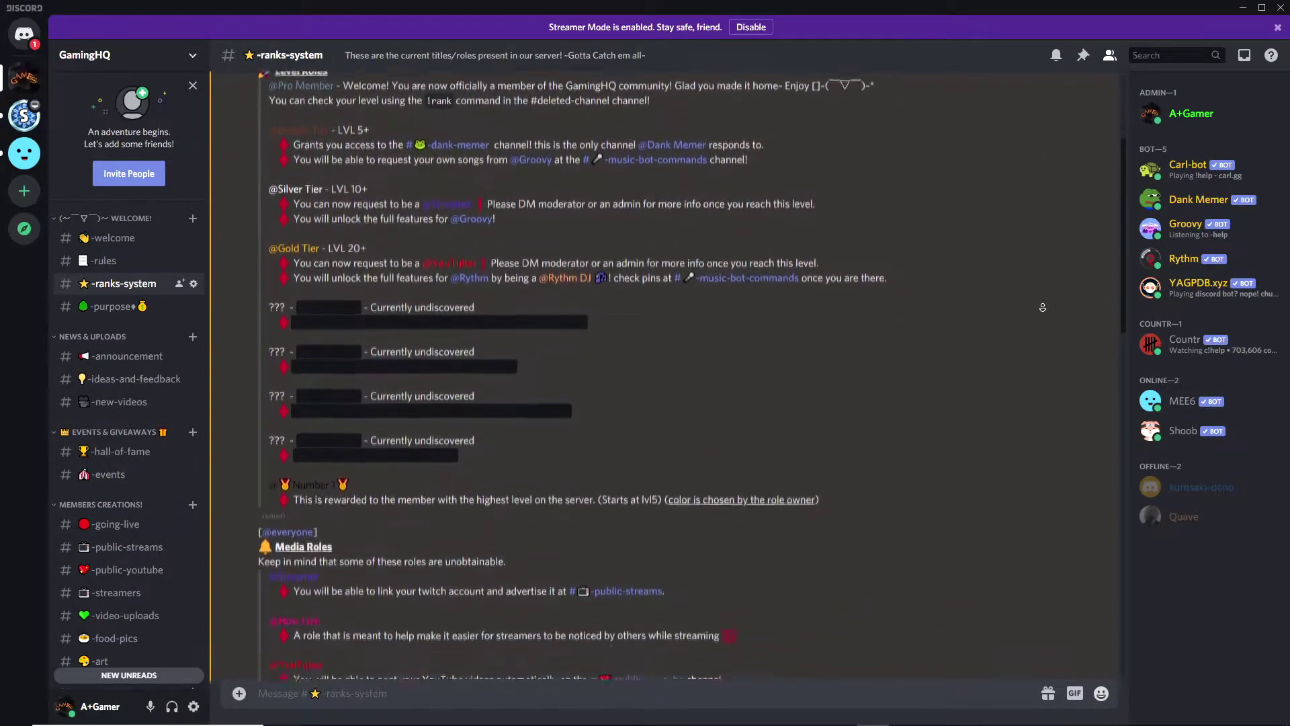
scroll(1043, 306, "down", 1)
scroll(1042, 307, "down", 2)
scroll(1042, 308, "down", 1)
scroll(1042, 307, "down", 1)
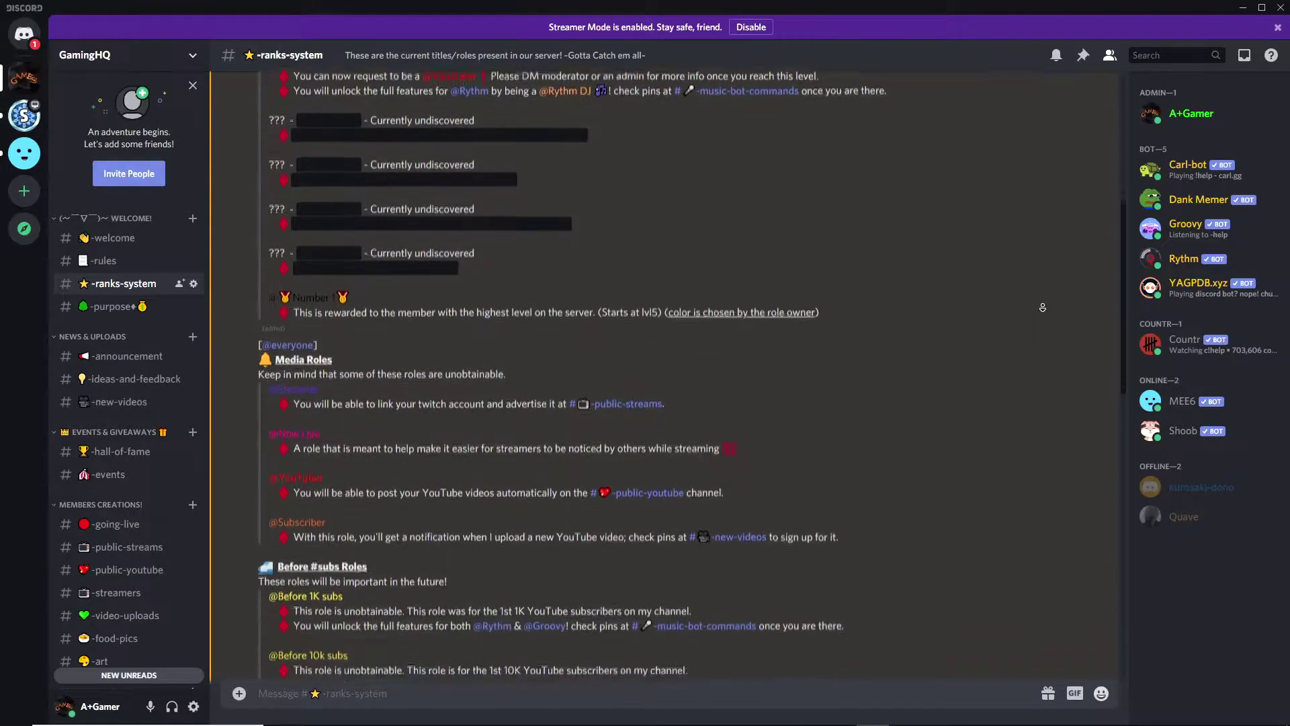
scroll(1043, 309, "down", 2)
scroll(1043, 311, "down", 1)
scroll(1045, 316, "down", 2)
scroll(1044, 317, "down", 2)
scroll(1046, 316, "down", 1)
scroll(1047, 315, "down", 2)
scroll(1047, 312, "down", 1)
scroll(1048, 313, "down", 2)
scroll(1048, 316, "down", 2)
scroll(1050, 318, "down", 2)
scroll(1054, 322, "down", 3)
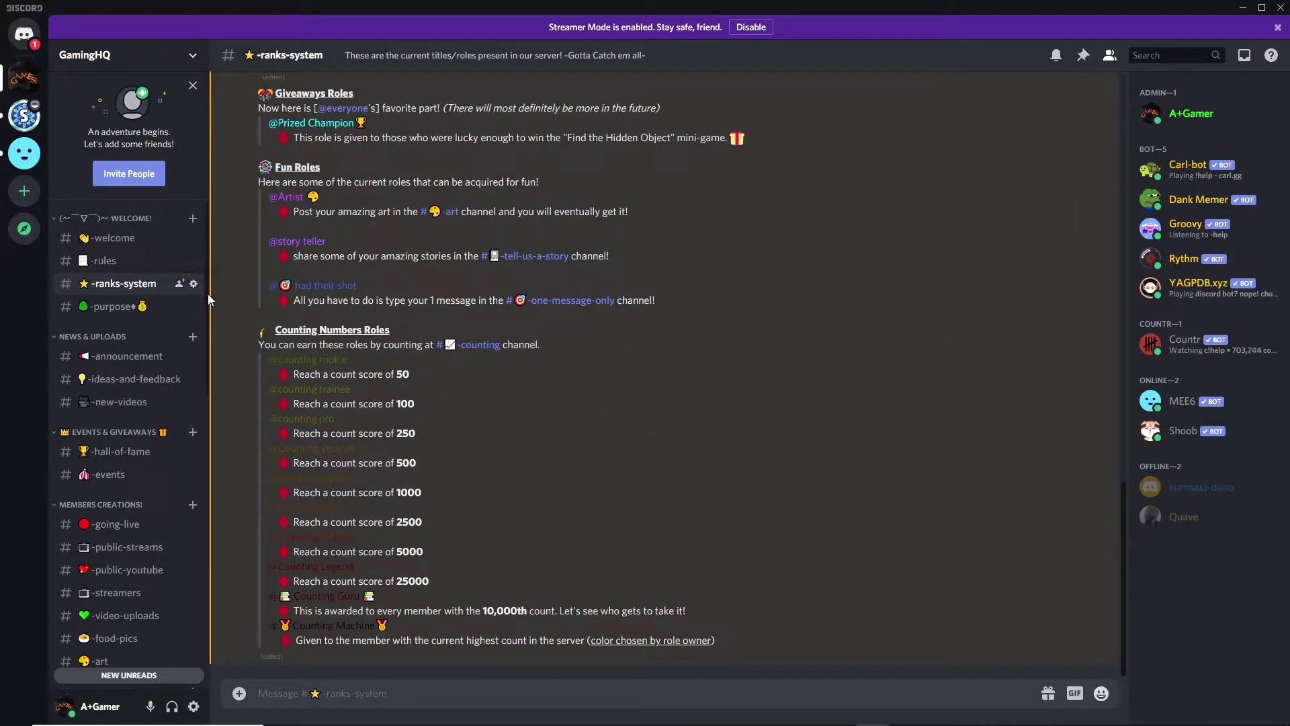
scroll(207, 302, "down", 2)
left_click_drag(206, 319, 223, 534)
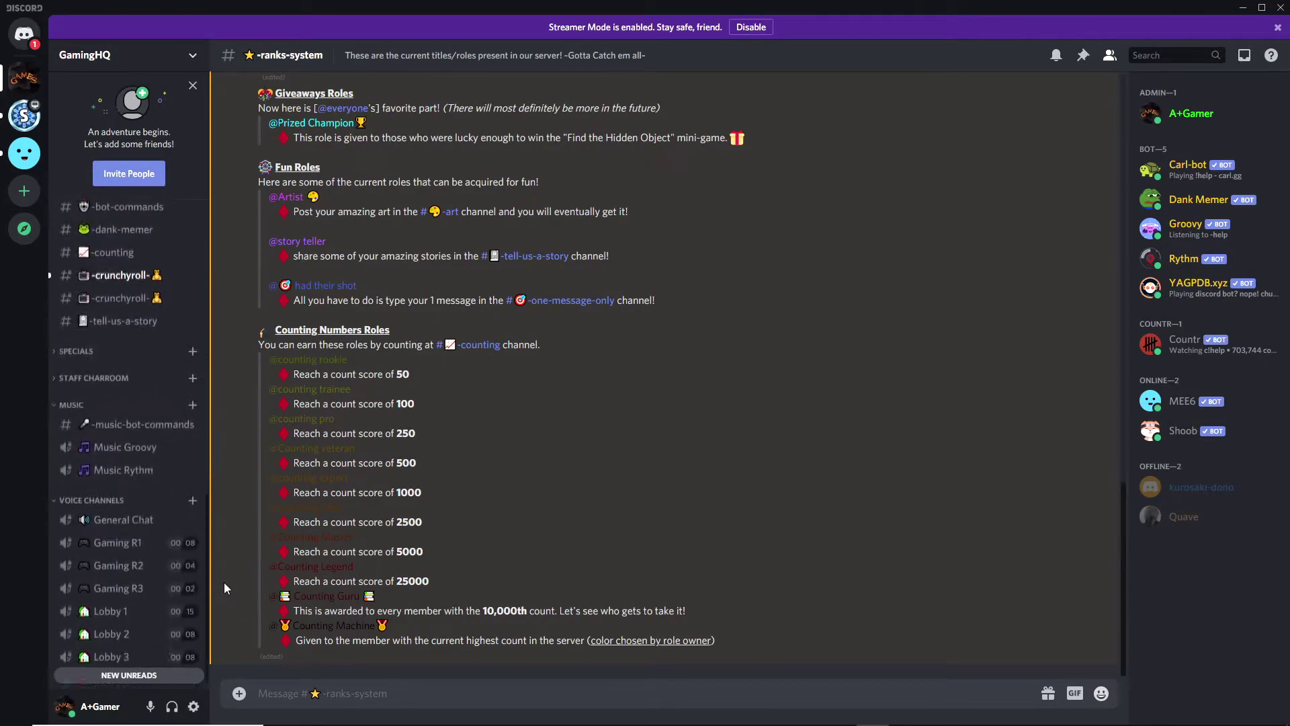
left_click_drag(223, 538, 221, 598)
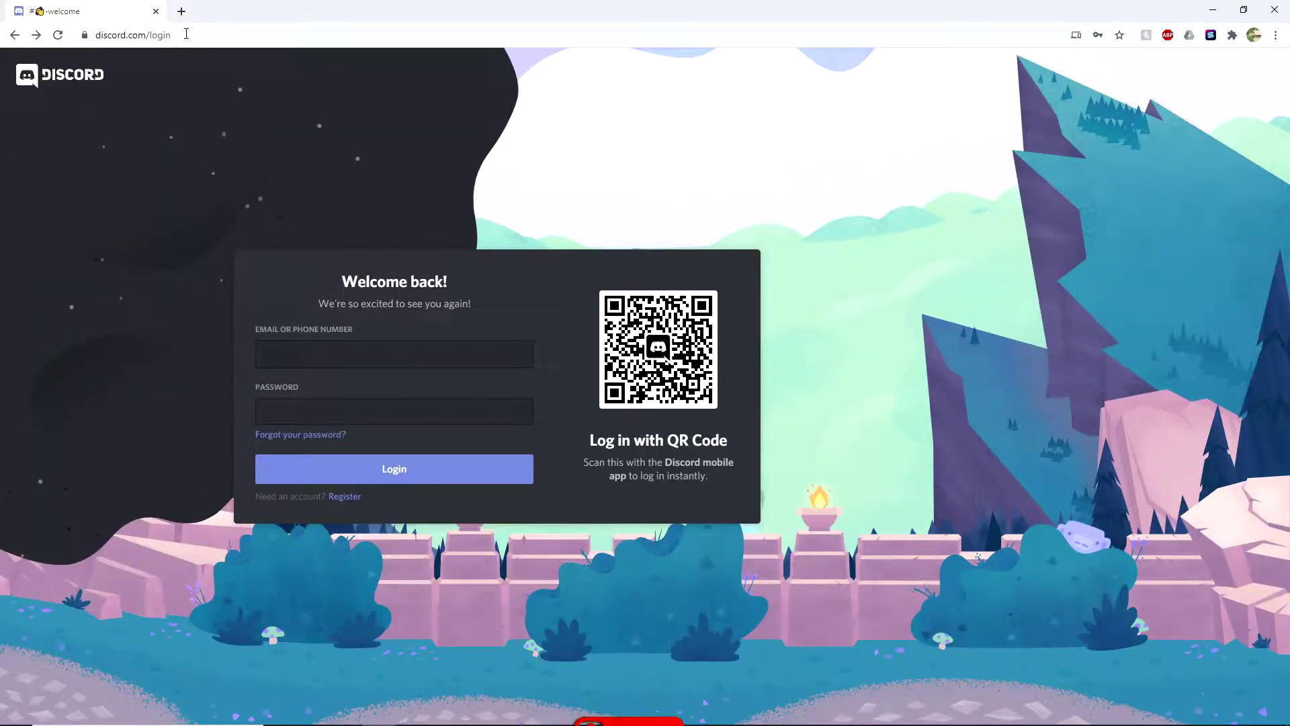
left_click(197, 35)
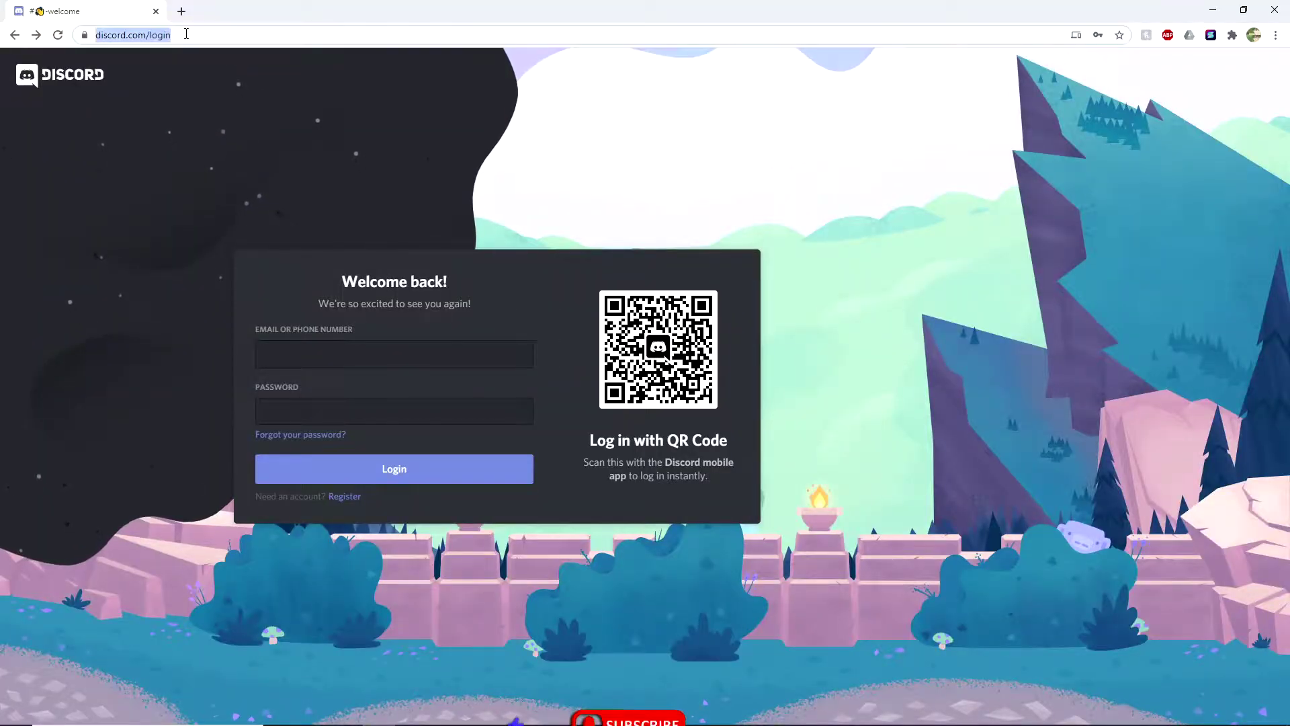
double_click(190, 34)
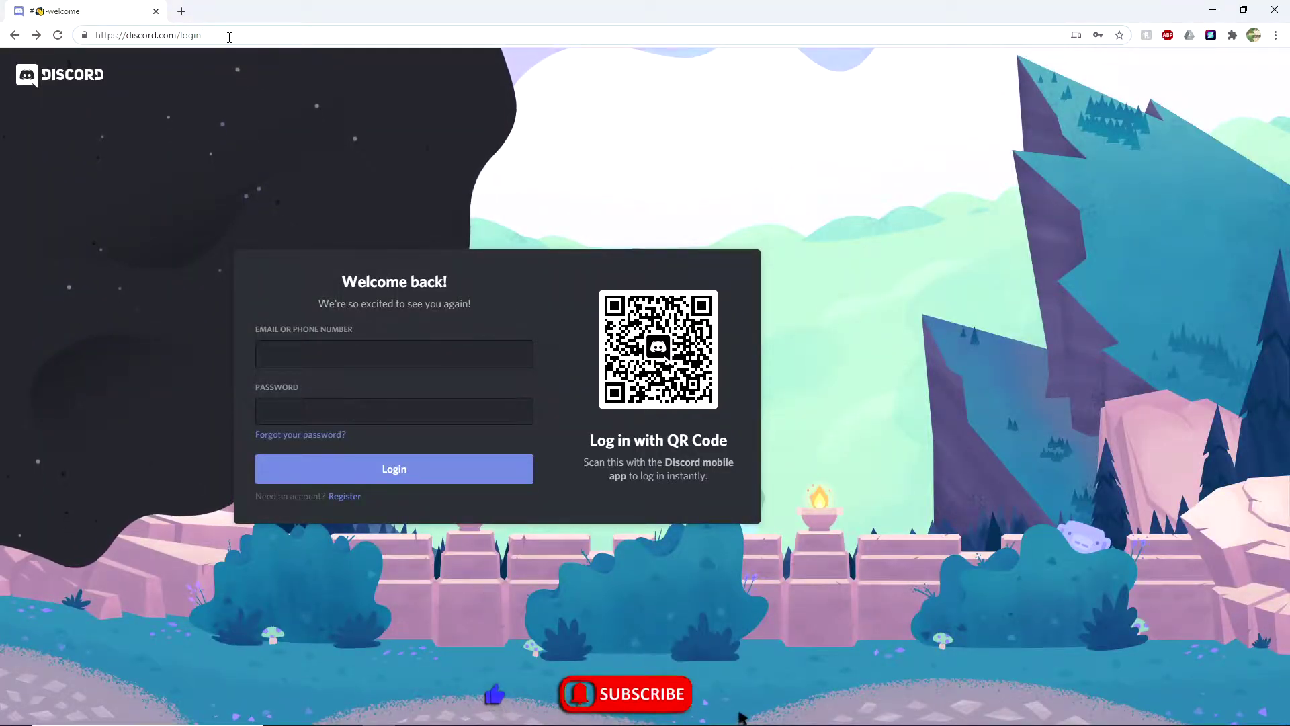
left_click_drag(94, 36, 229, 37)
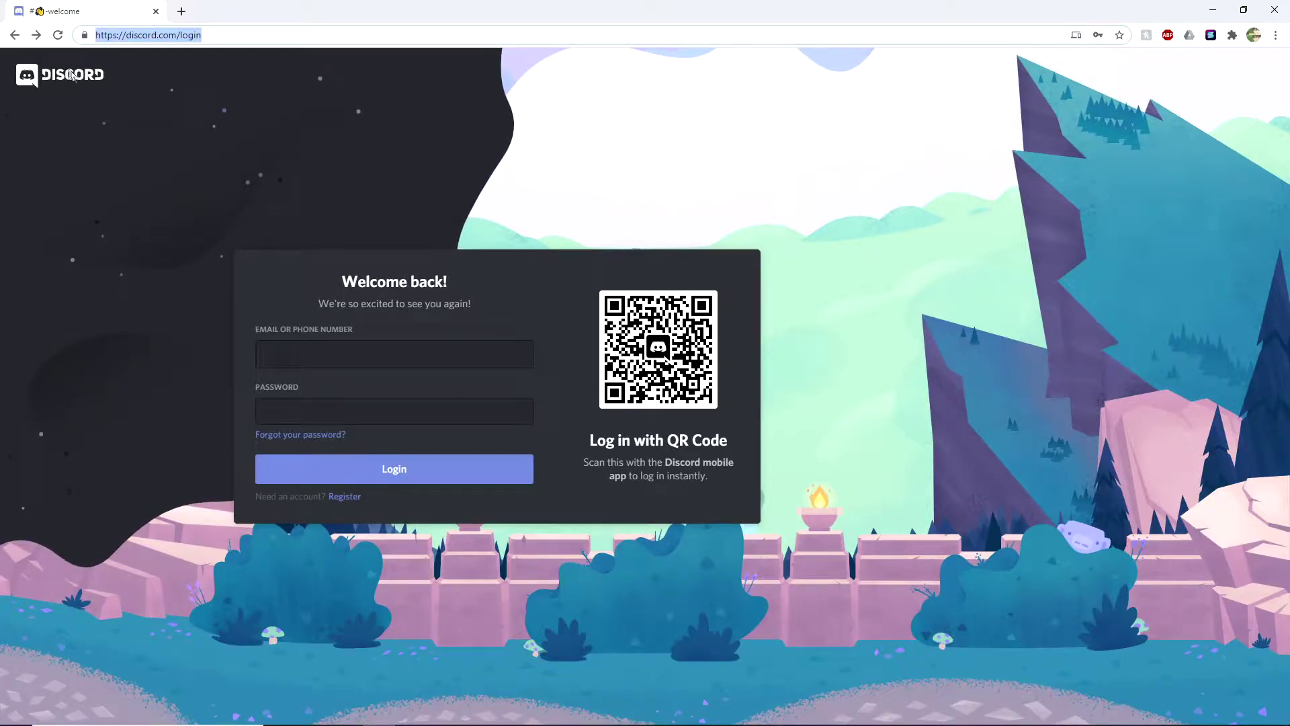
left_click(226, 187)
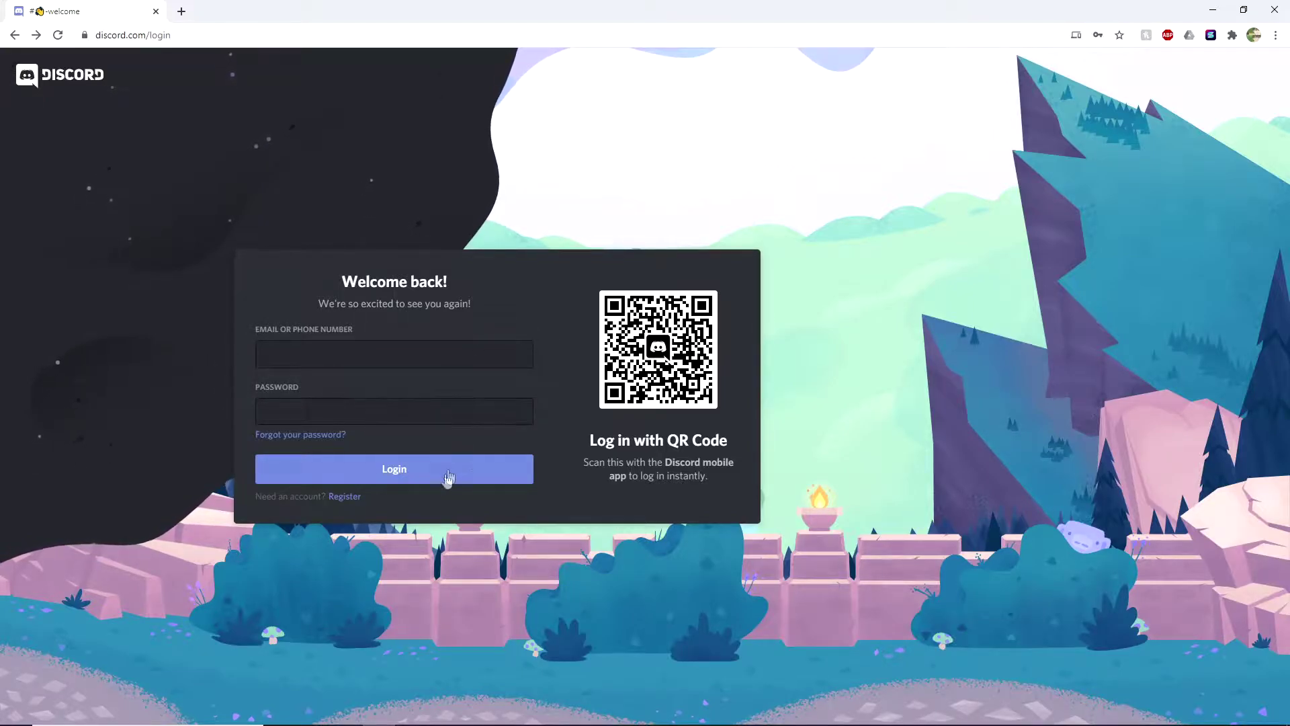
left_click(342, 496)
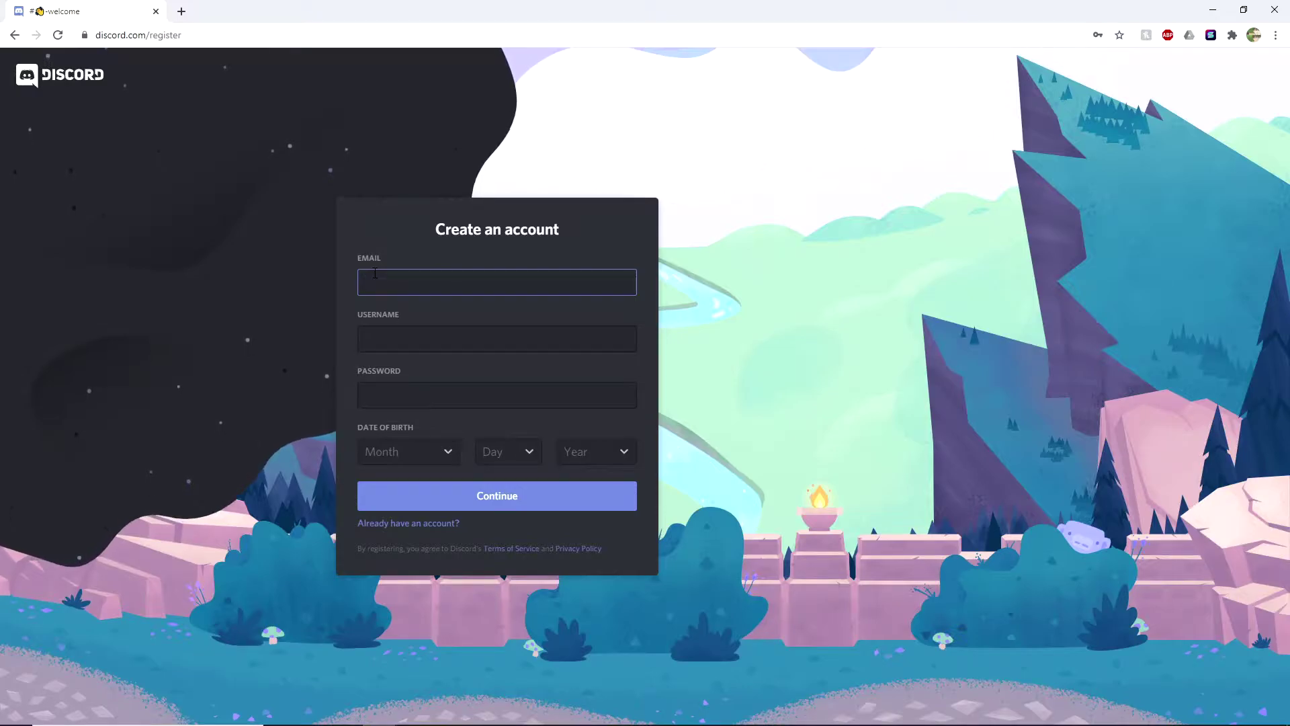
type("This")
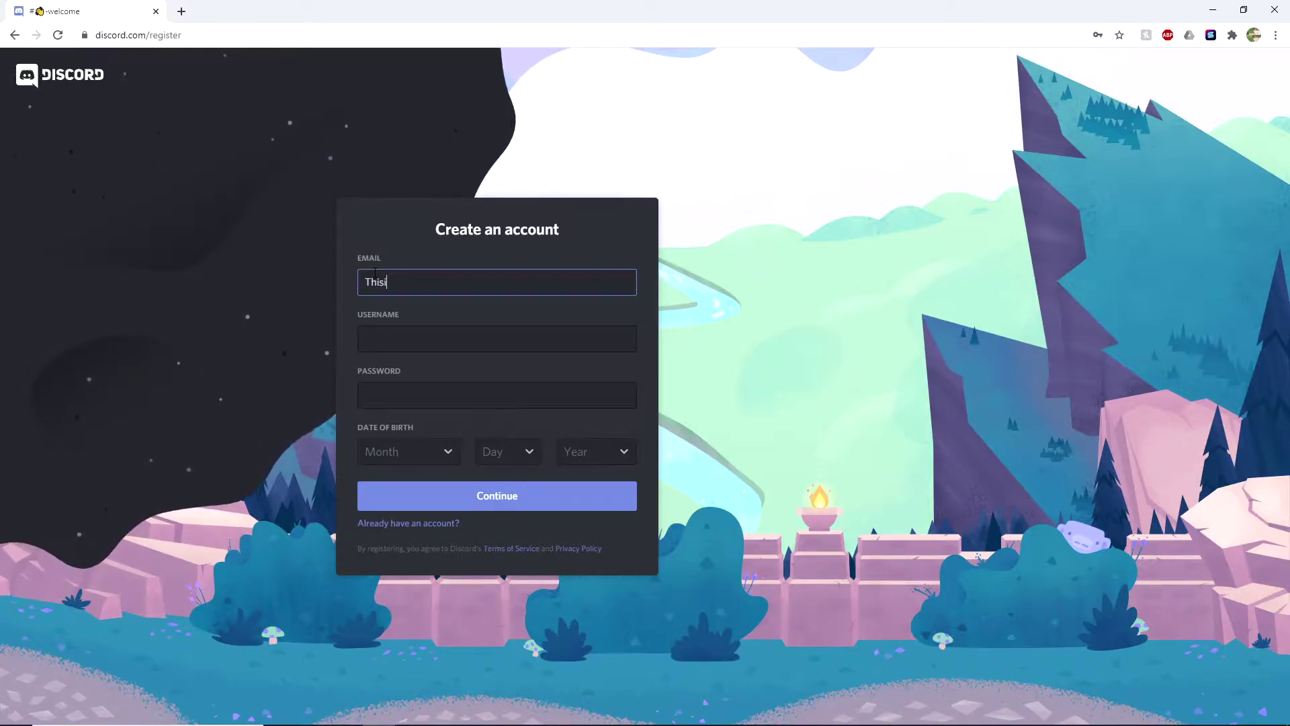
type(" is A F")
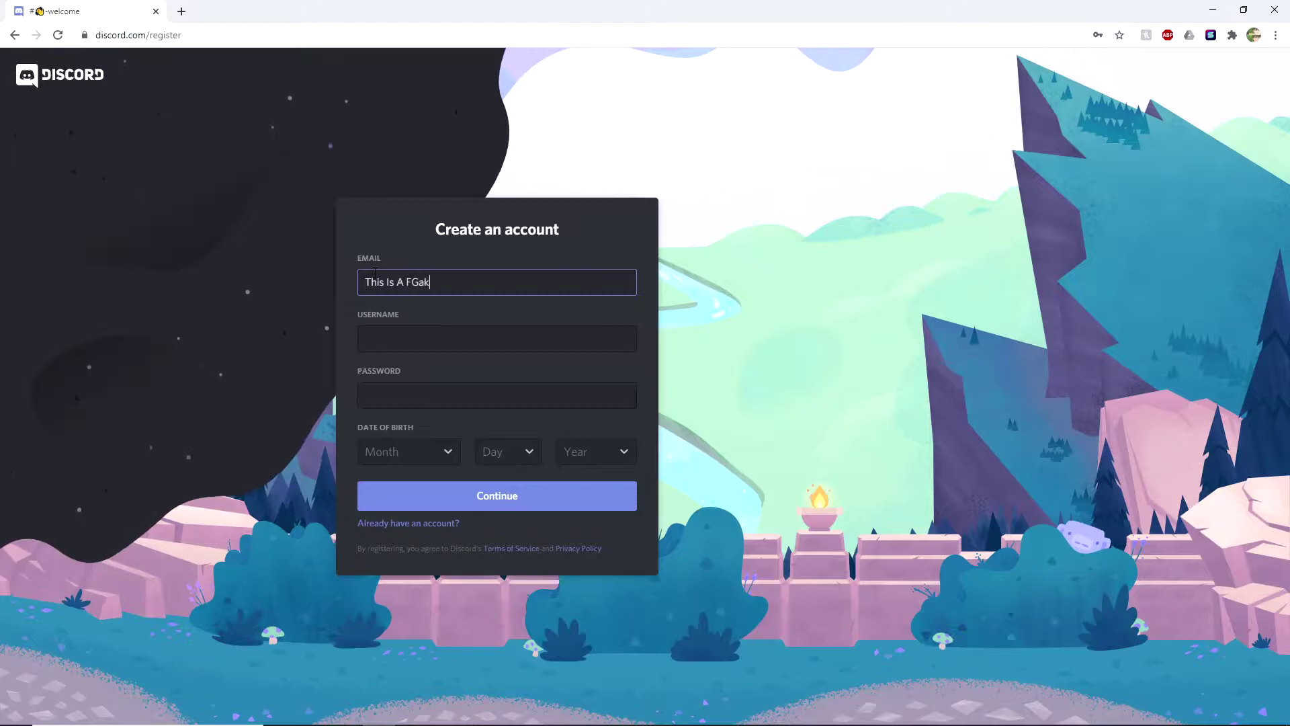
type("ake Account!")
- Fill the signup form with the email, username 'Smart Bot' and a password, moving to the Month field
key("Tab")
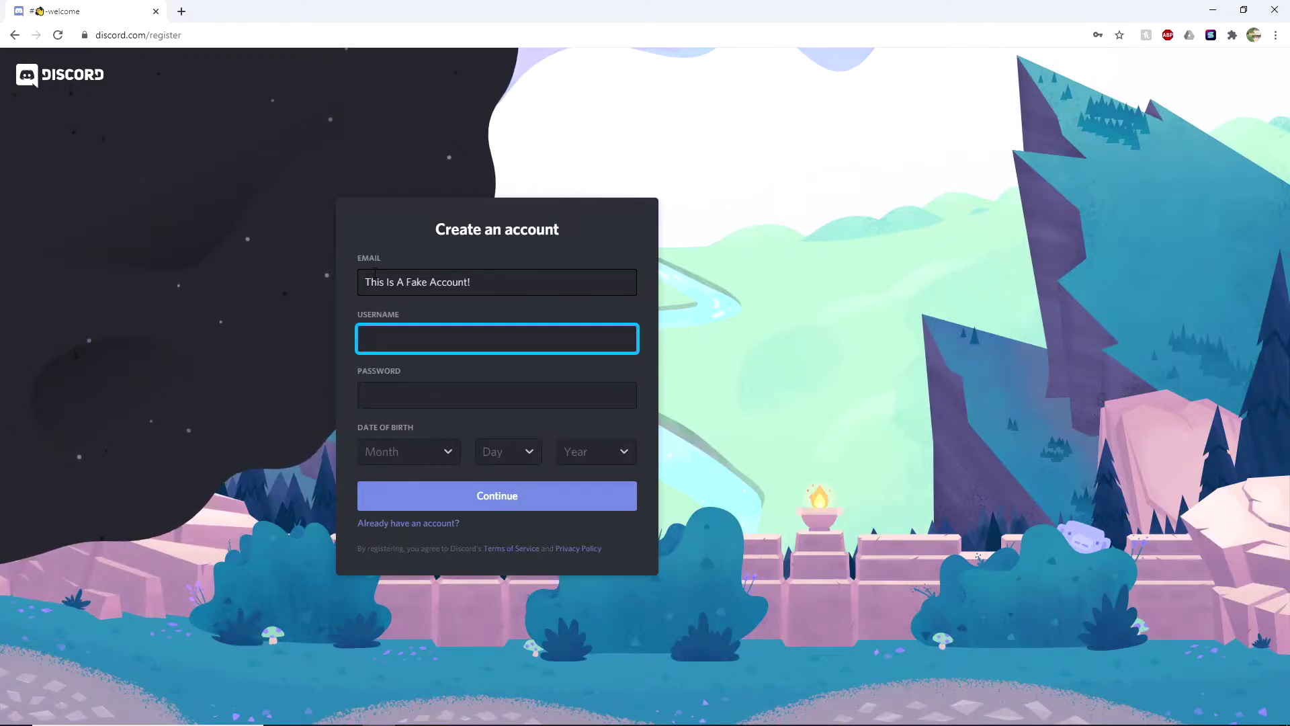
type("Smart")
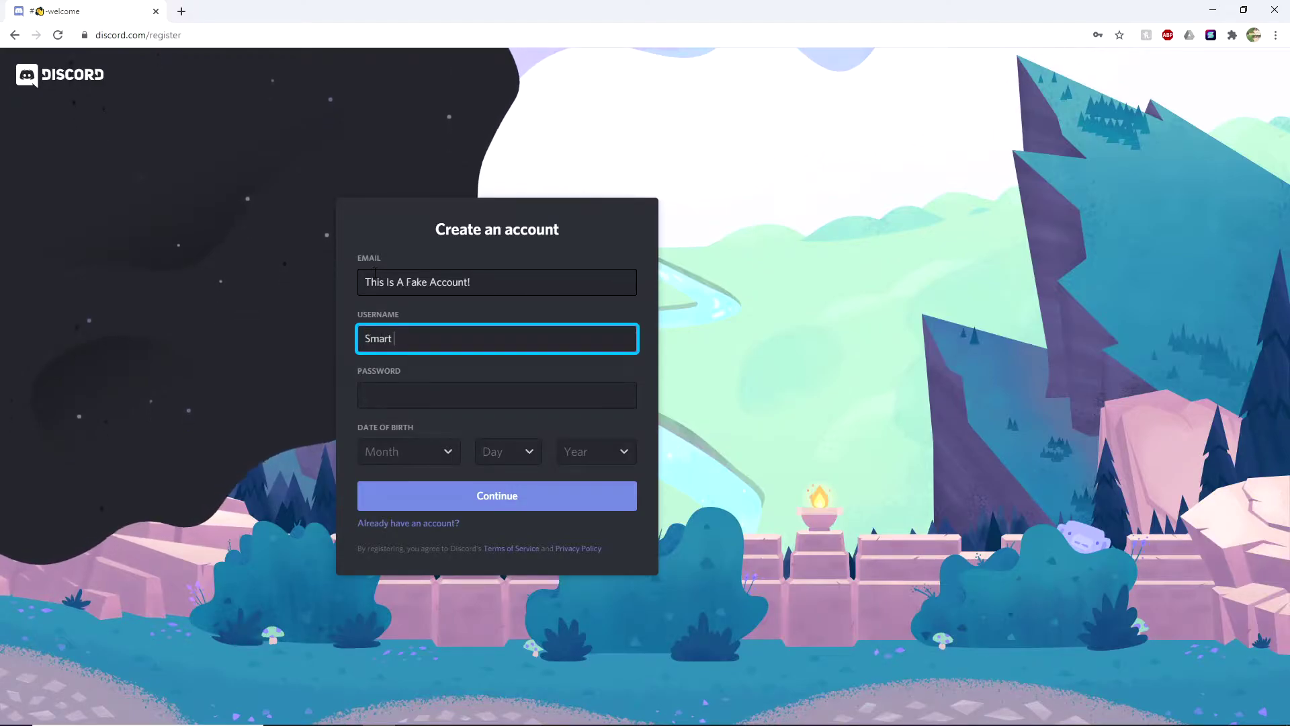
type(" Bot")
key("Tab")
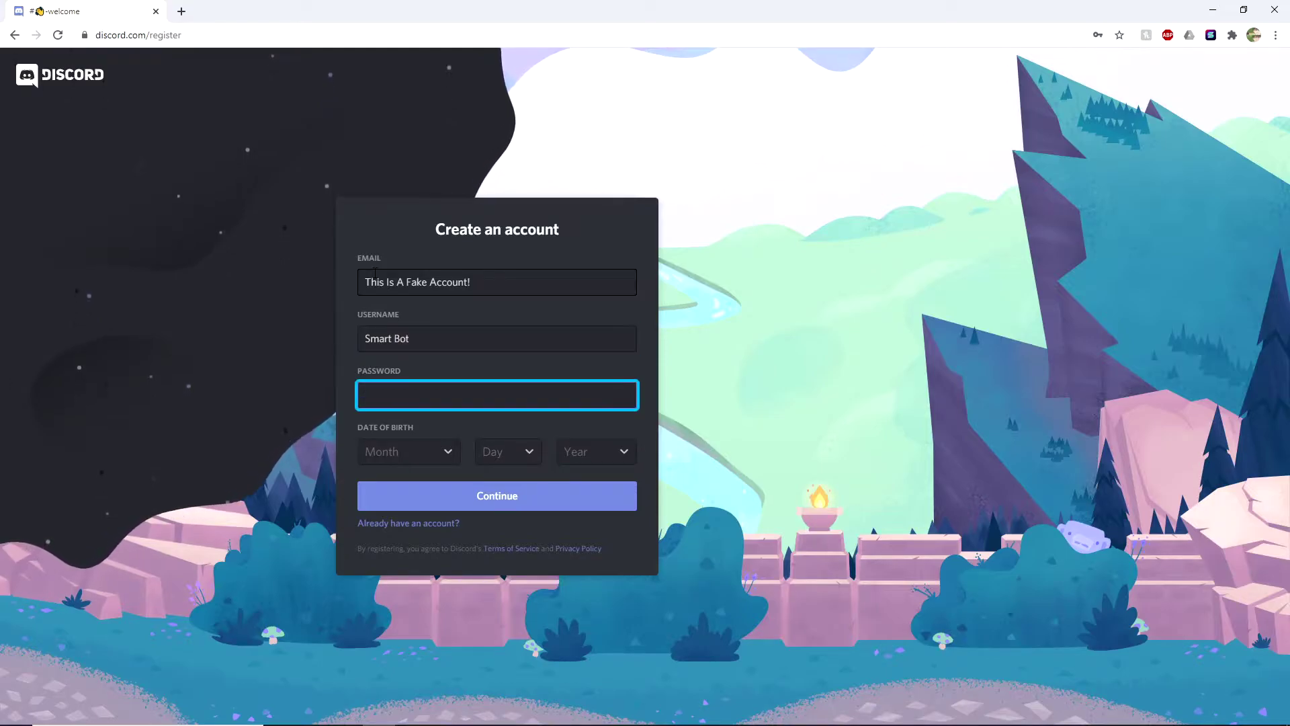
type("*****")
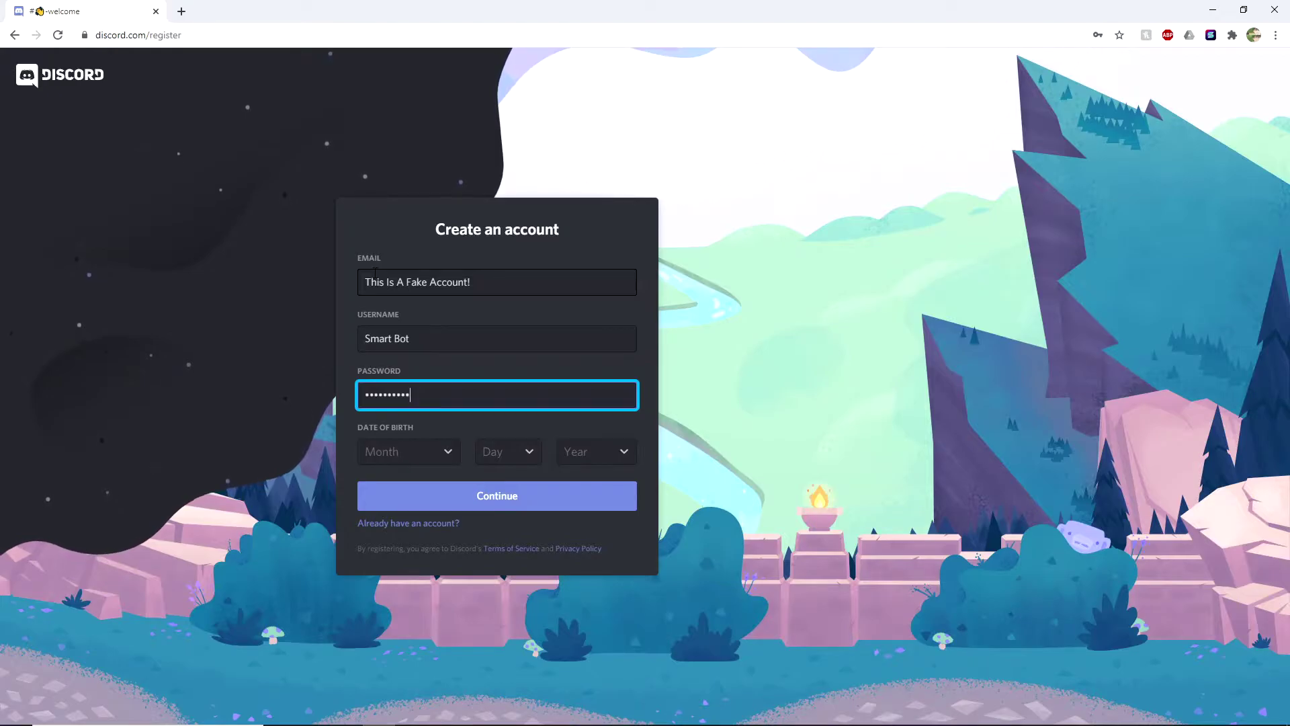
key("Tab")
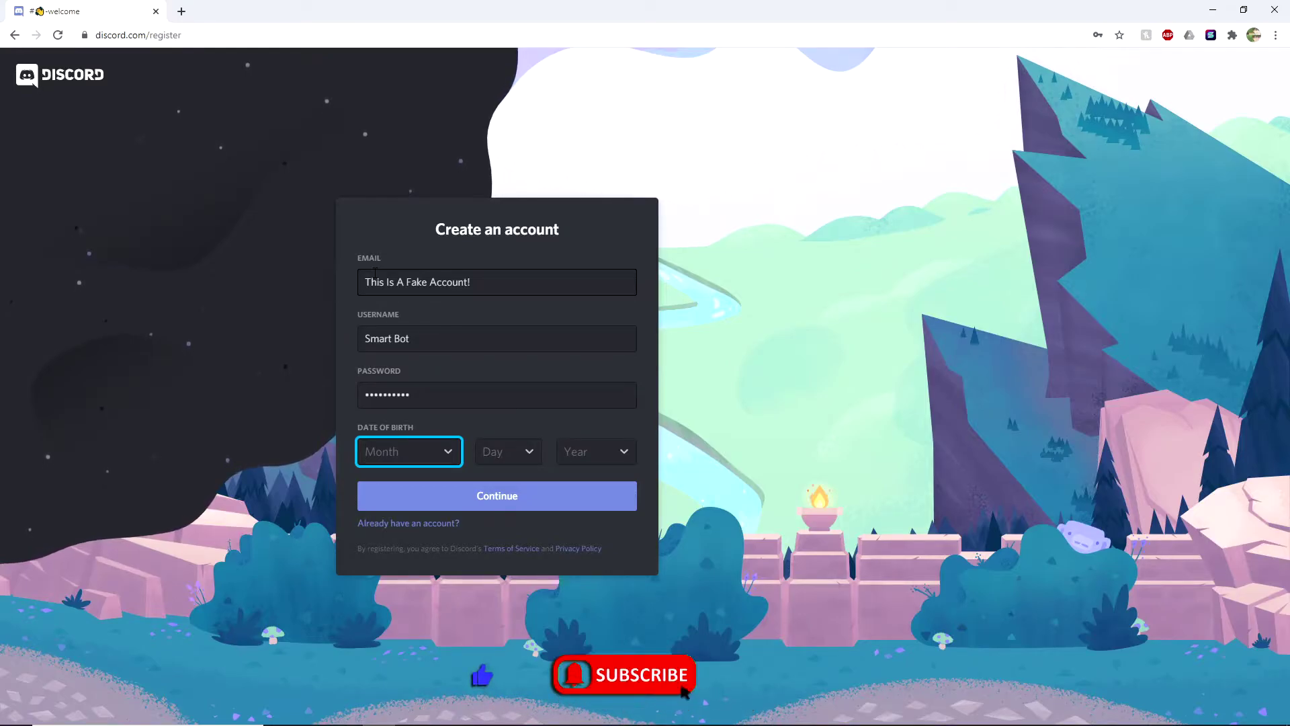
type("5")
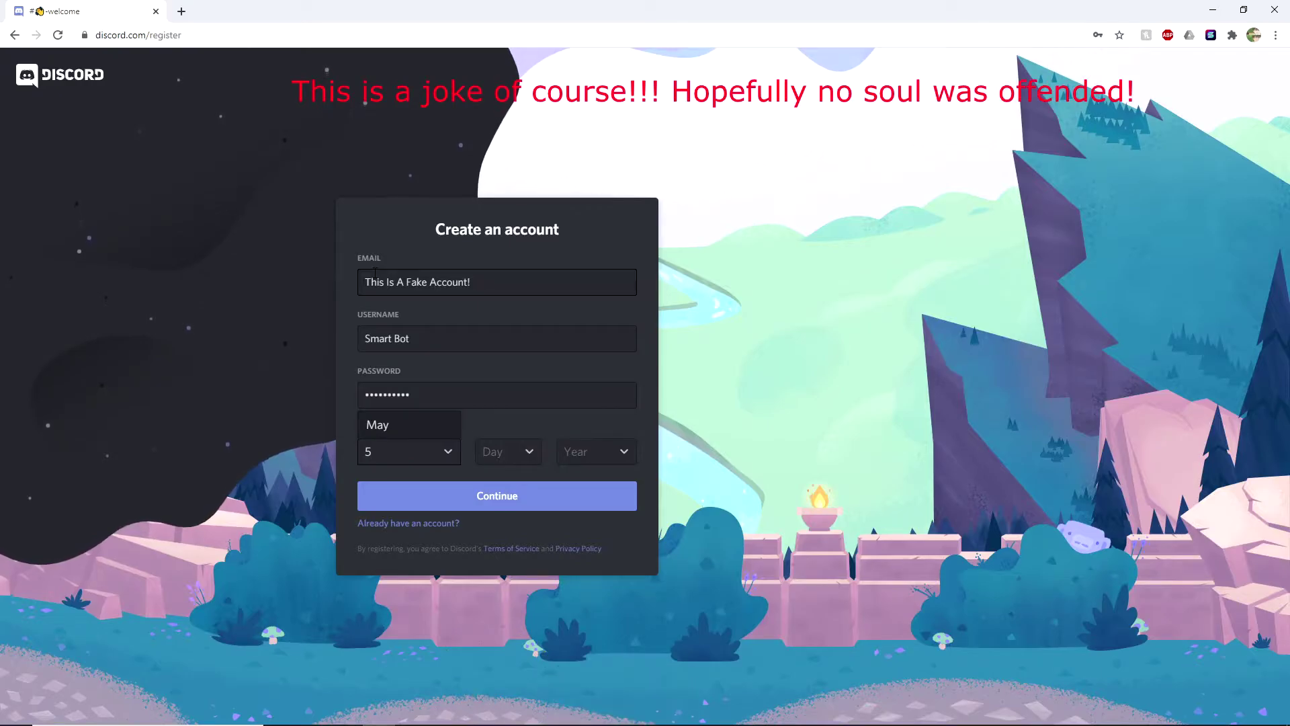
key("BackSpace")
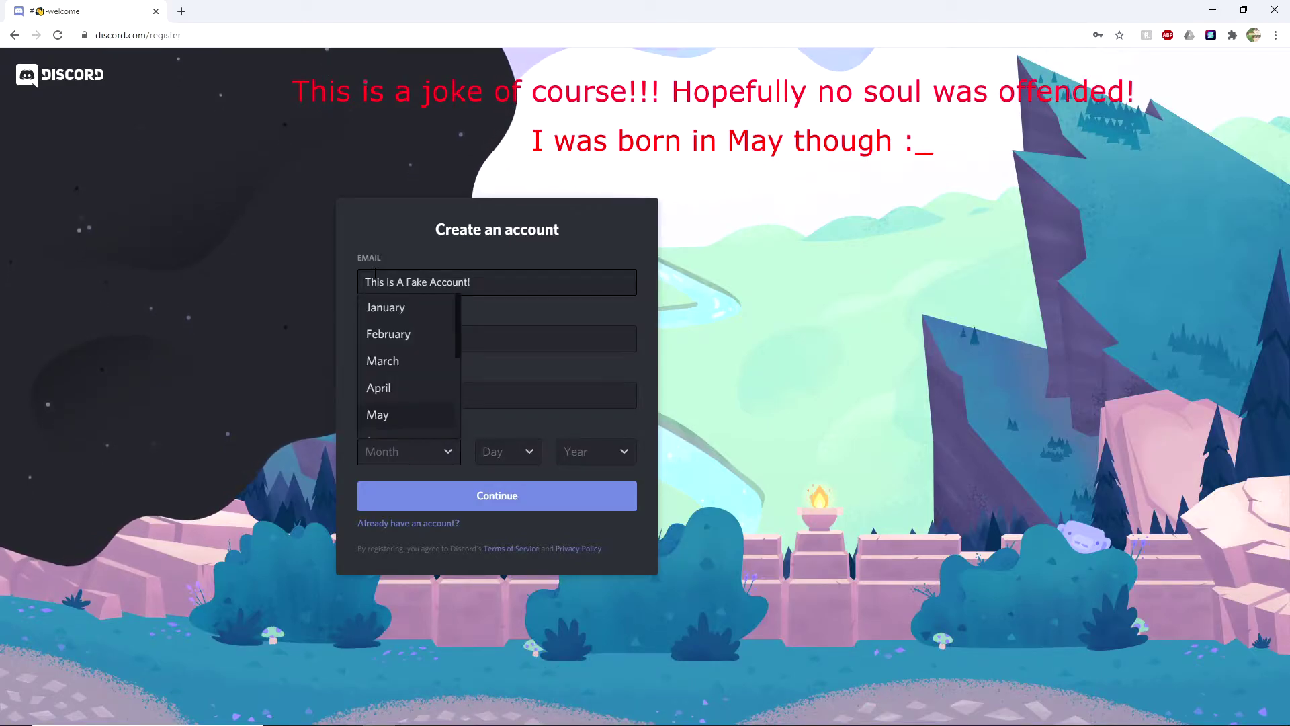
type("12")
key("Tab")
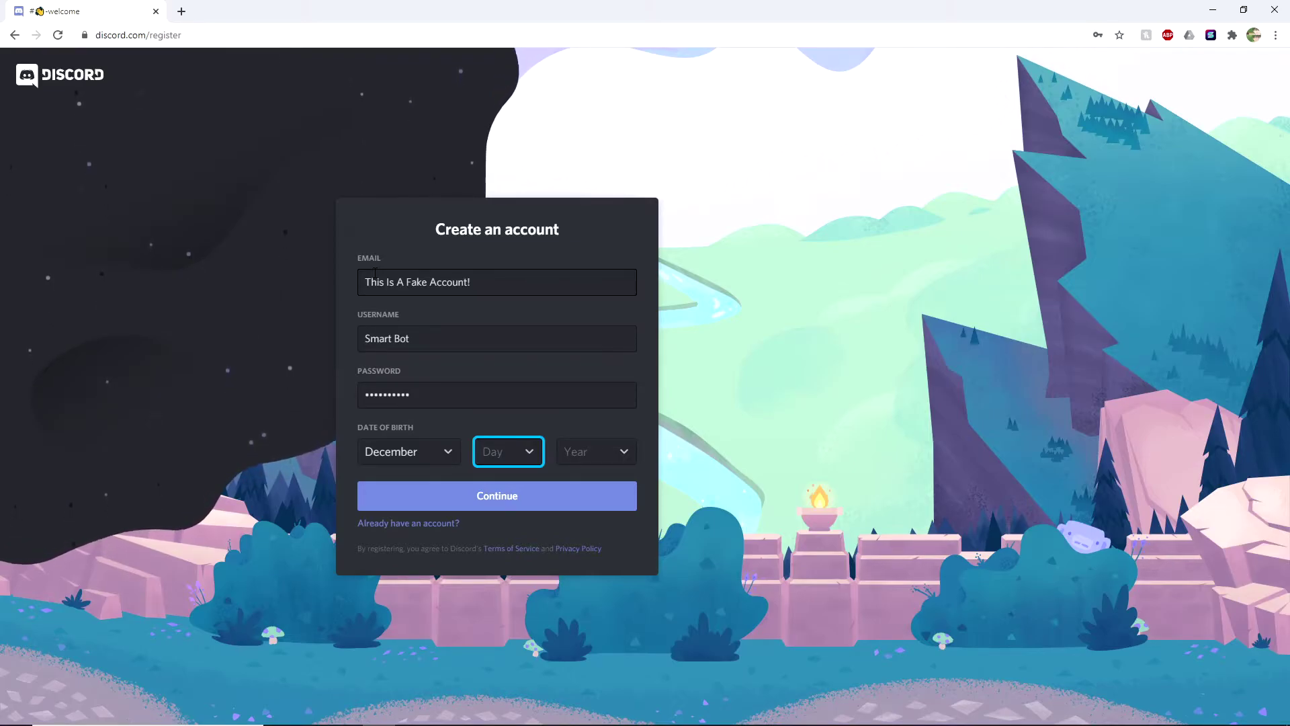
type("7")
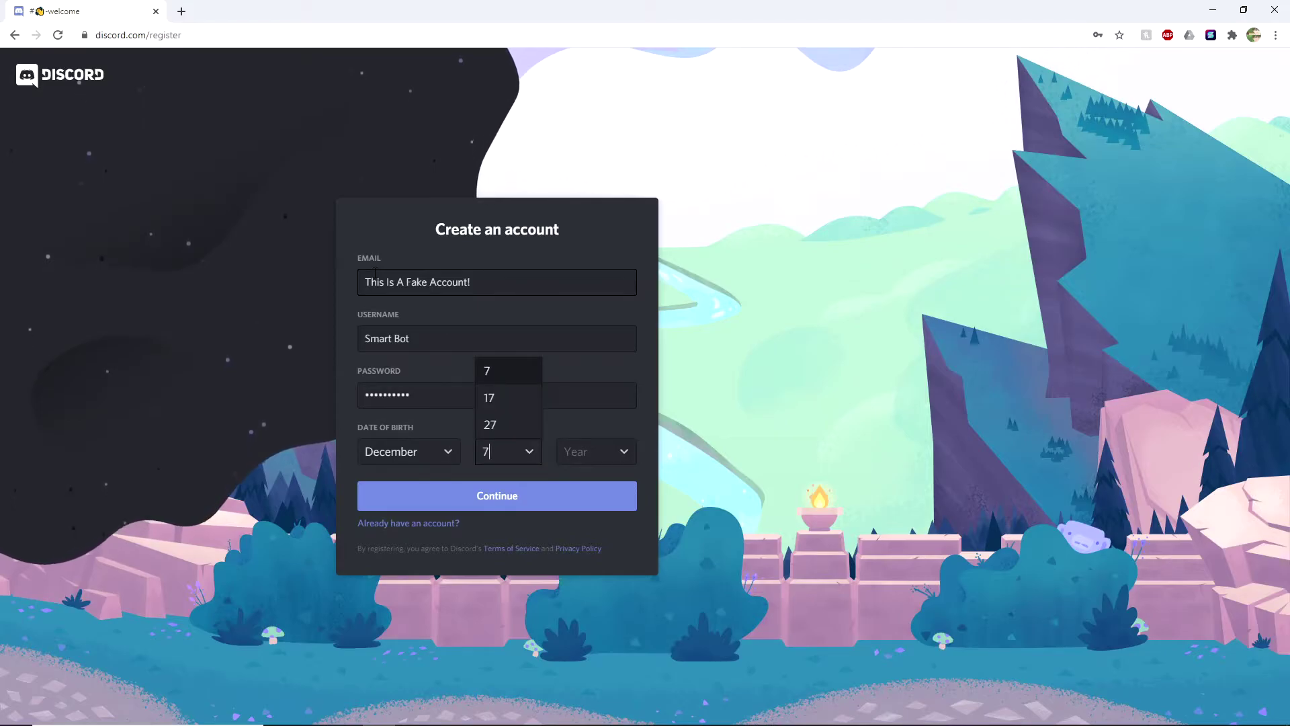
key("Tab")
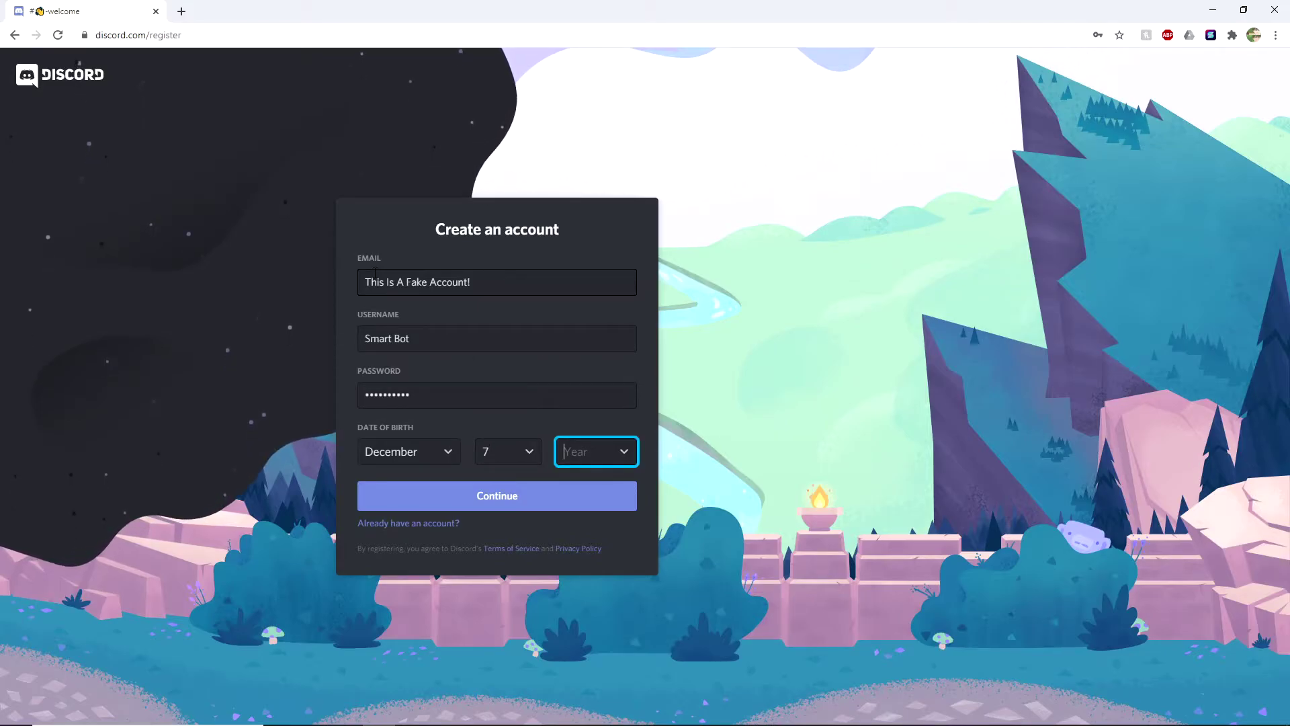
type("1969")
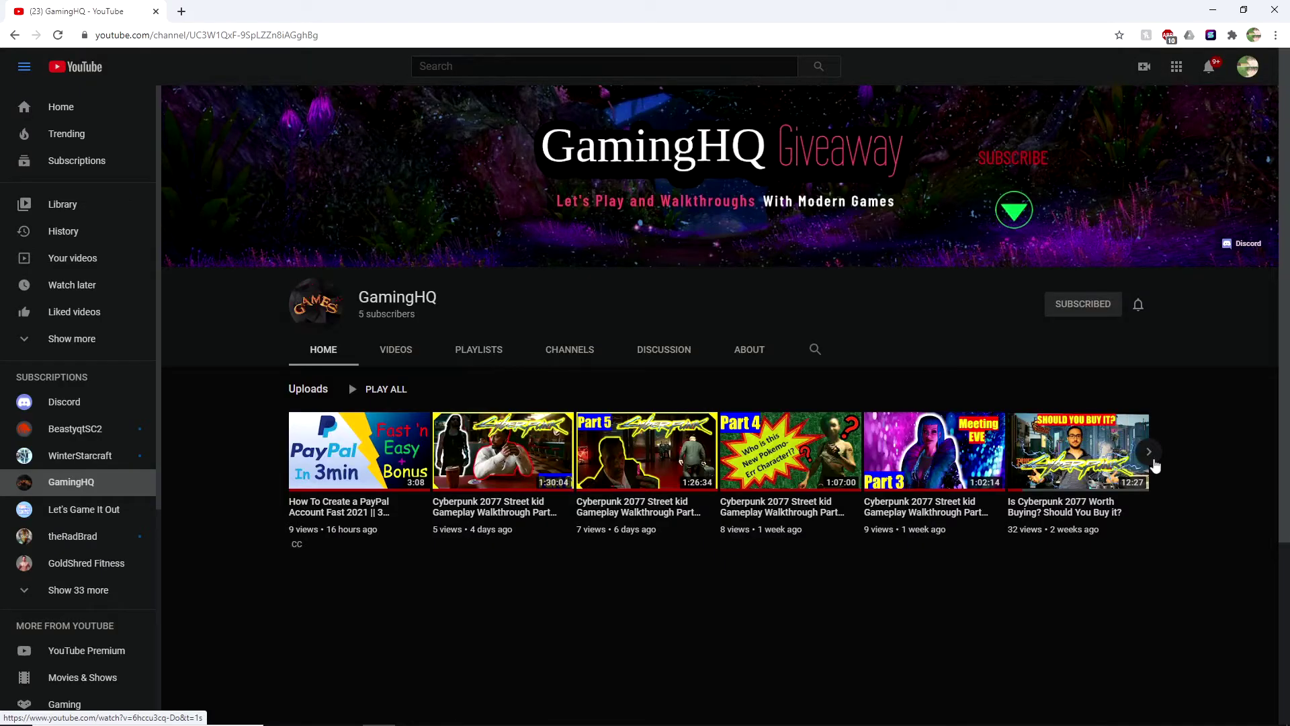
- Submit the registration so the Smart Bot account lands on 'Create your first Discord server'
left_click(1152, 453)
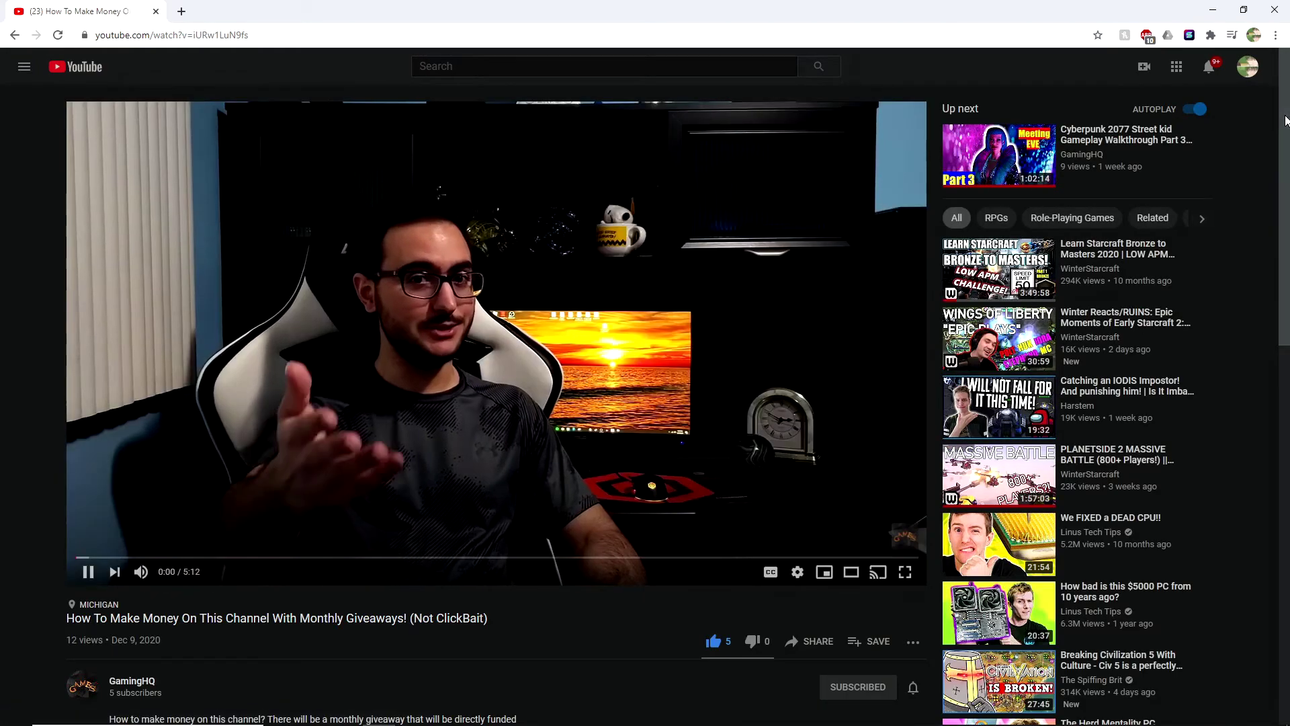
scroll(1286, 138, "down", 1)
scroll(1285, 139, "down", 1)
- Pause the giveaways video and expand its full description to reveal the Discord invite link
left_click(230, 418)
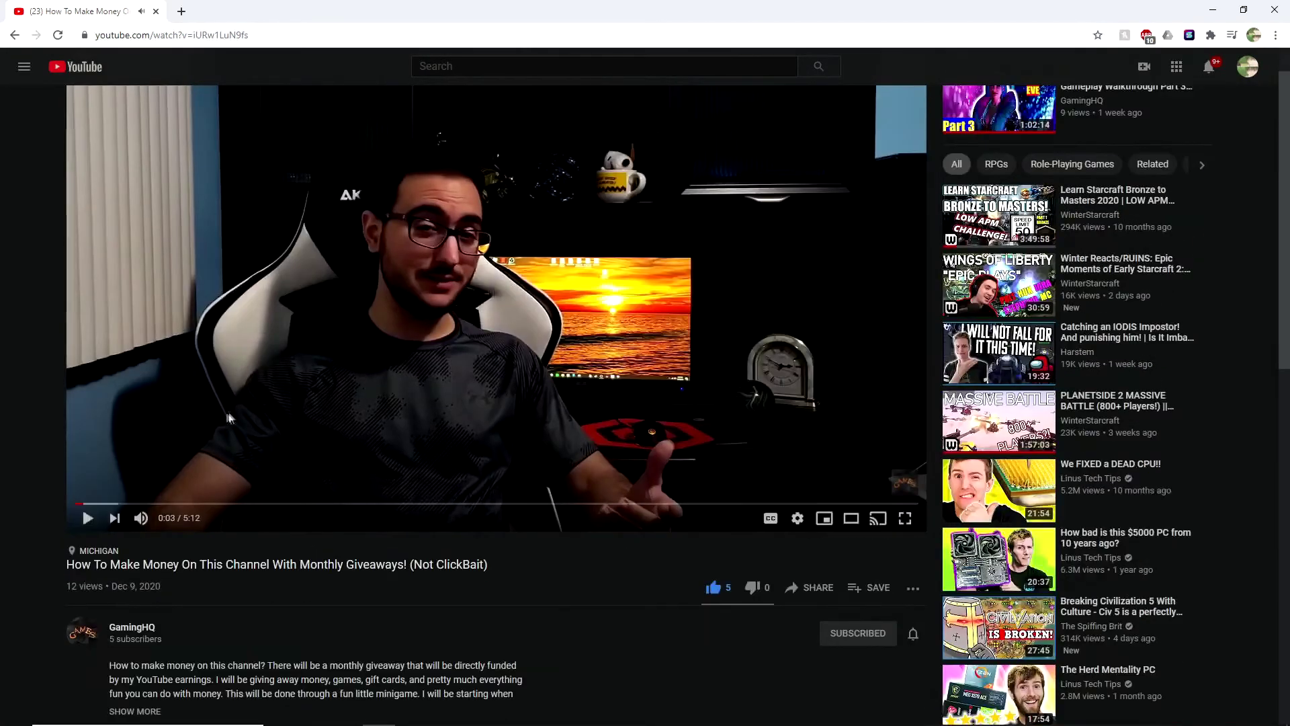
scroll(3, 454, "down", 4)
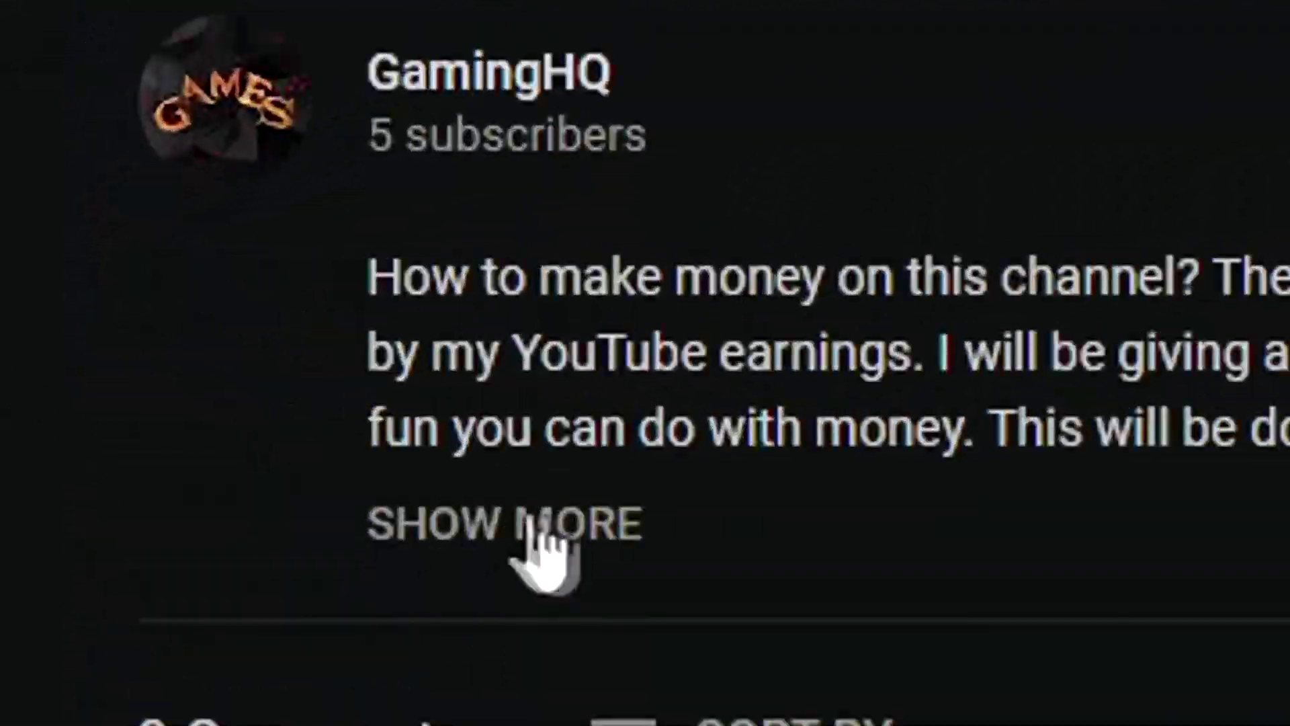
left_click(140, 301)
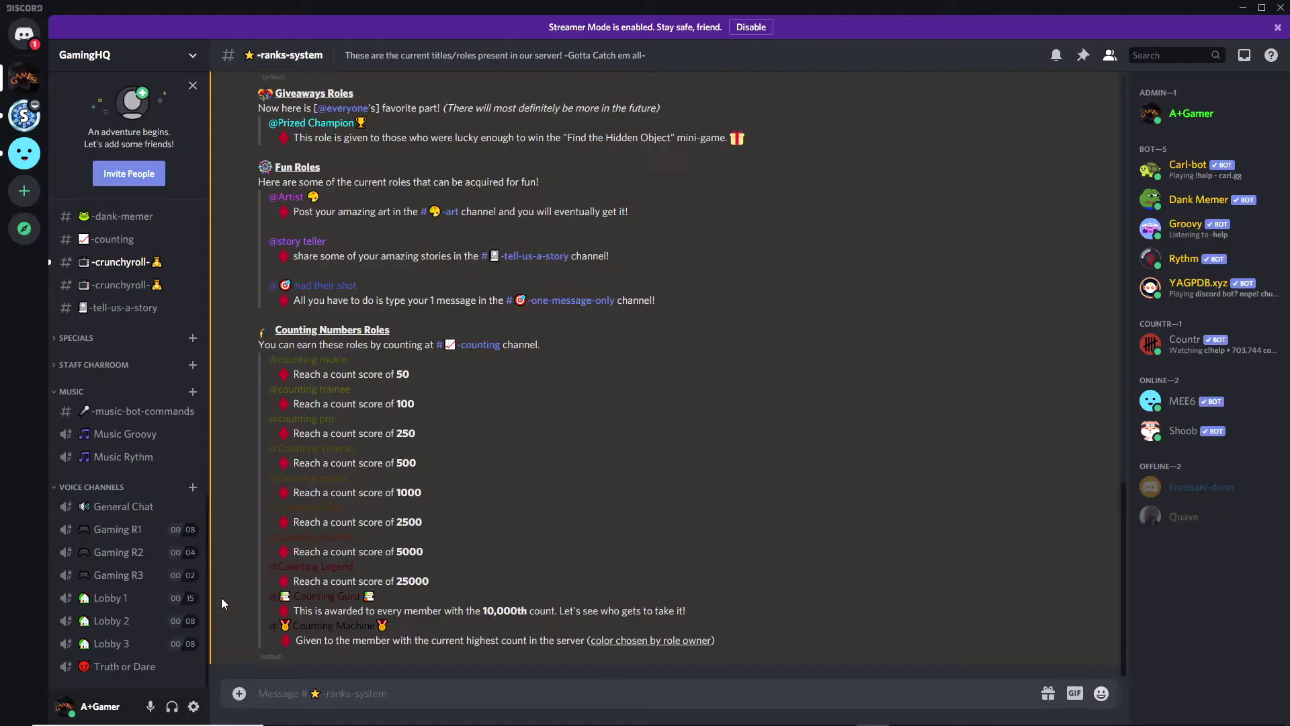
scroll(221, 594, "up", 2)
scroll(211, 504, "up", 2)
scroll(199, 461, "up", 2)
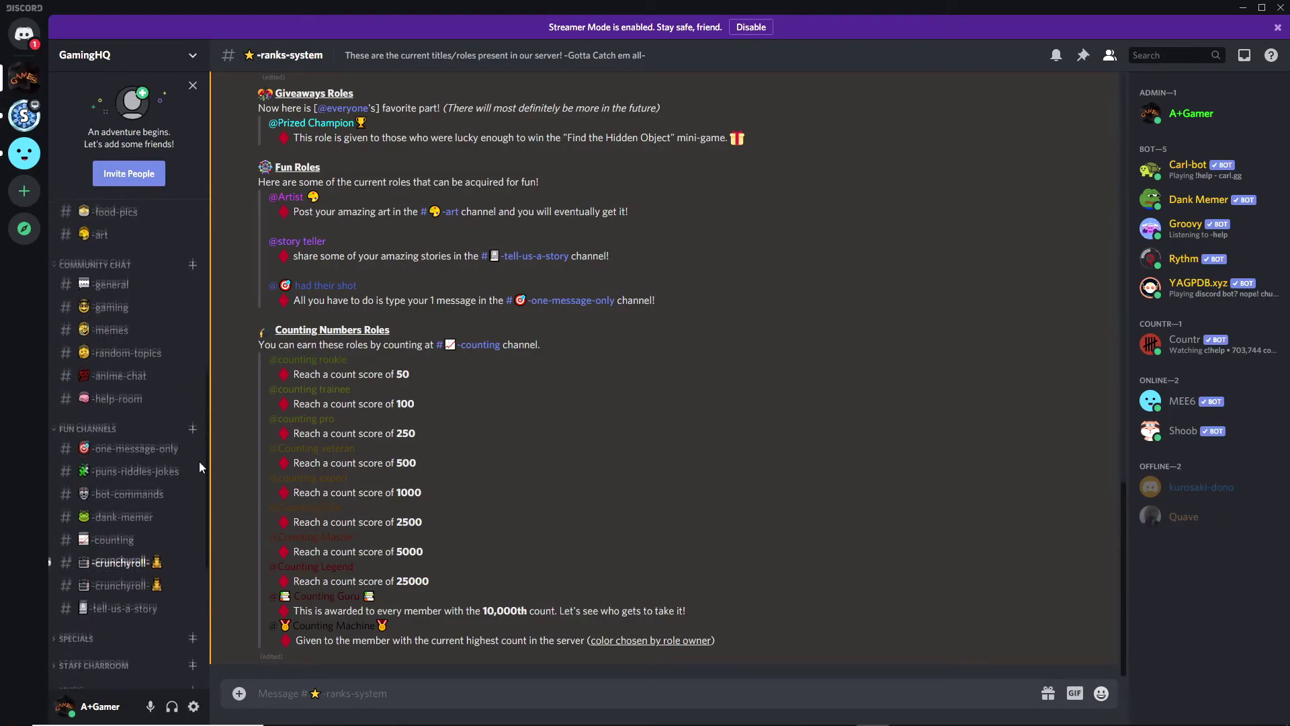
scroll(198, 449, "up", 1)
scroll(199, 449, "up", 1)
scroll(198, 440, "up", 1)
scroll(199, 410, "up", 1)
scroll(199, 399, "up", 1)
- Visit the -gaming and -memes channels, then show the full -gaming channel topic popup
left_click(114, 493)
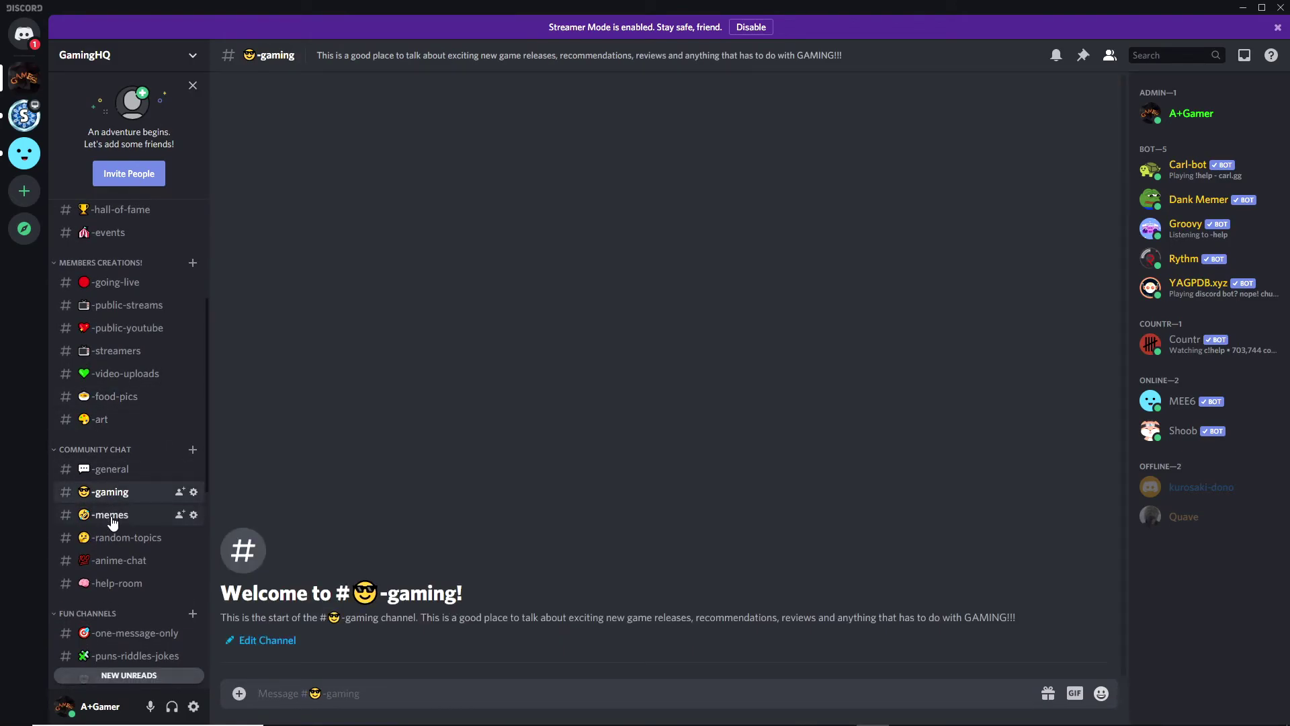
left_click(112, 522)
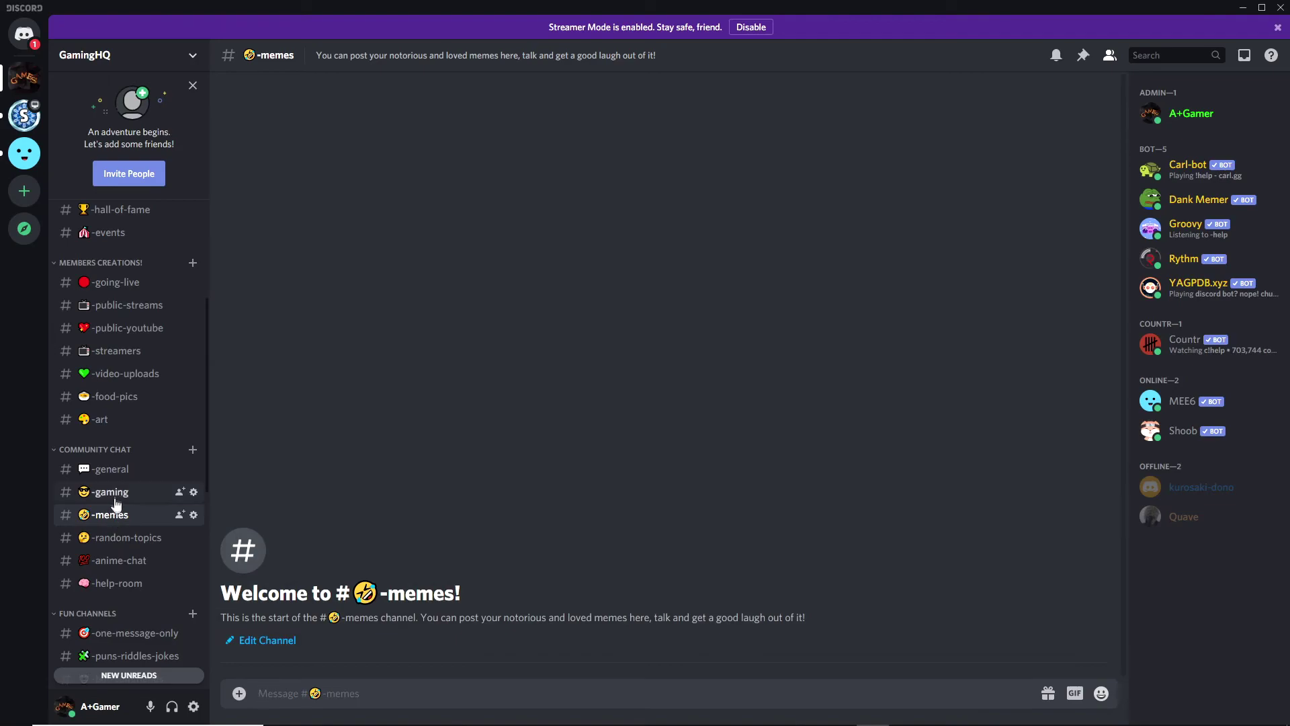
left_click(114, 494)
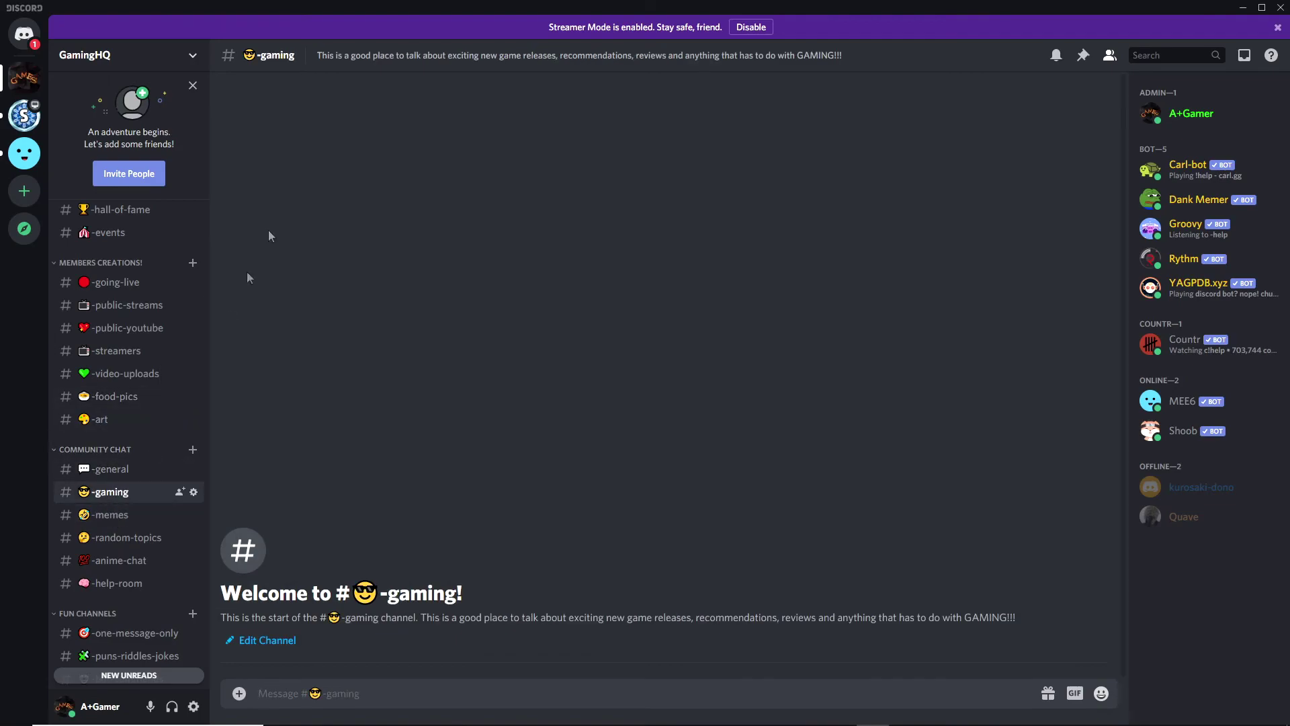
left_click(373, 56)
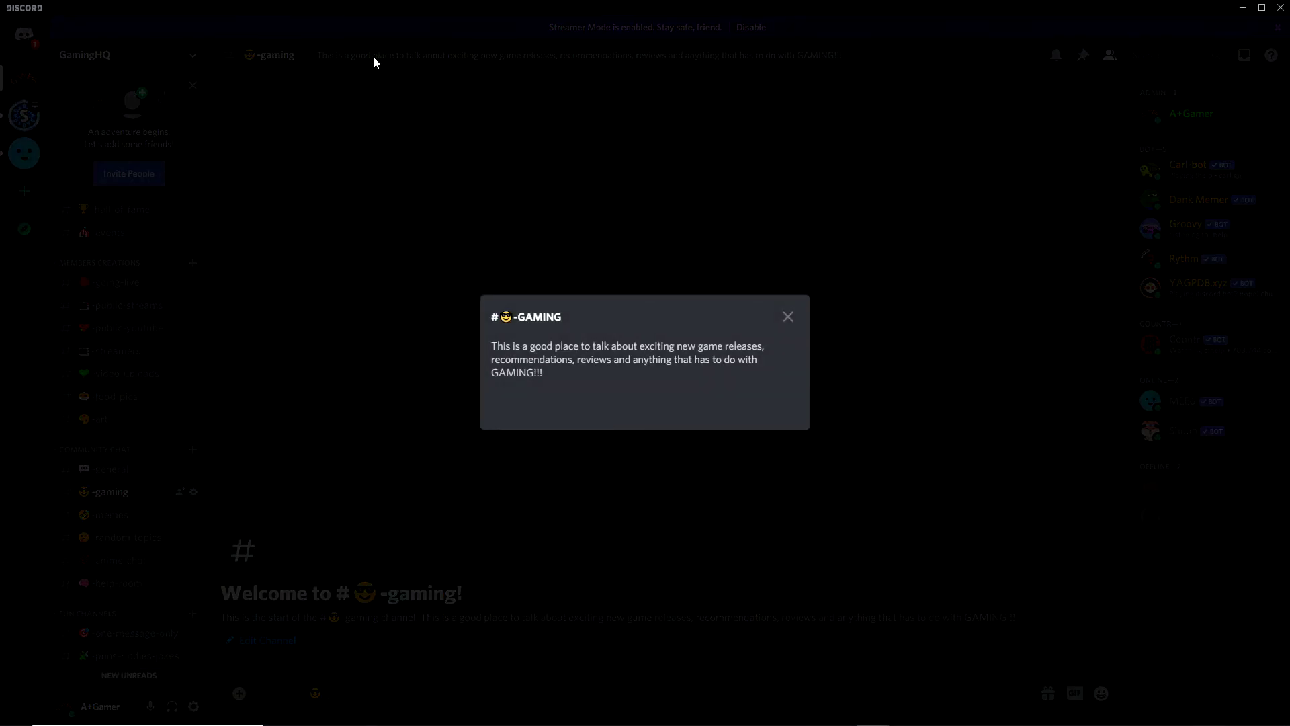